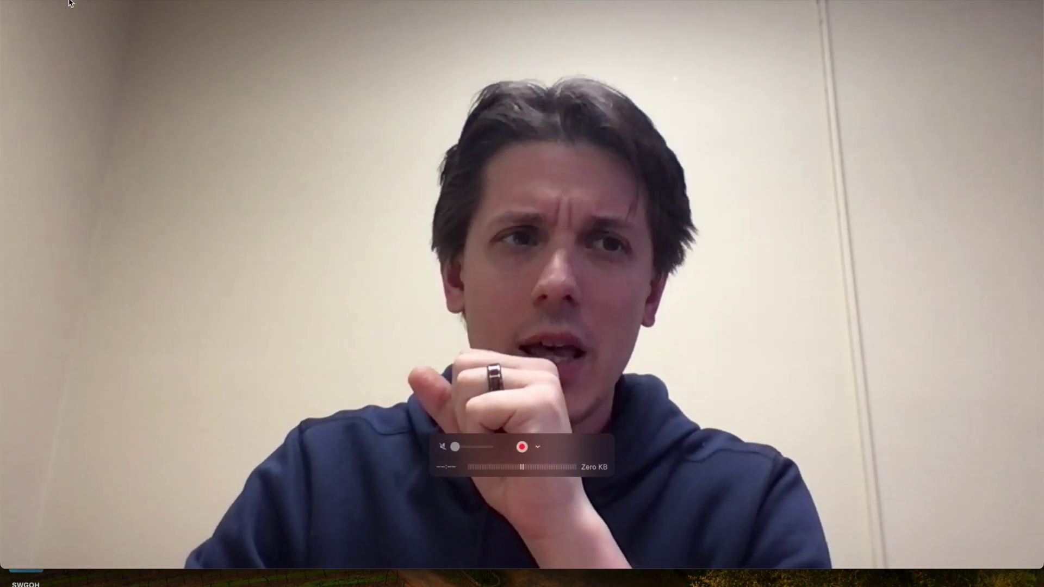
Step: Take the Movie Recording window out of full screen and shrink it into the desktop's lower corner, uncovering the spreadsheet
{"action": "key", "text": "ctrl+super+f"}
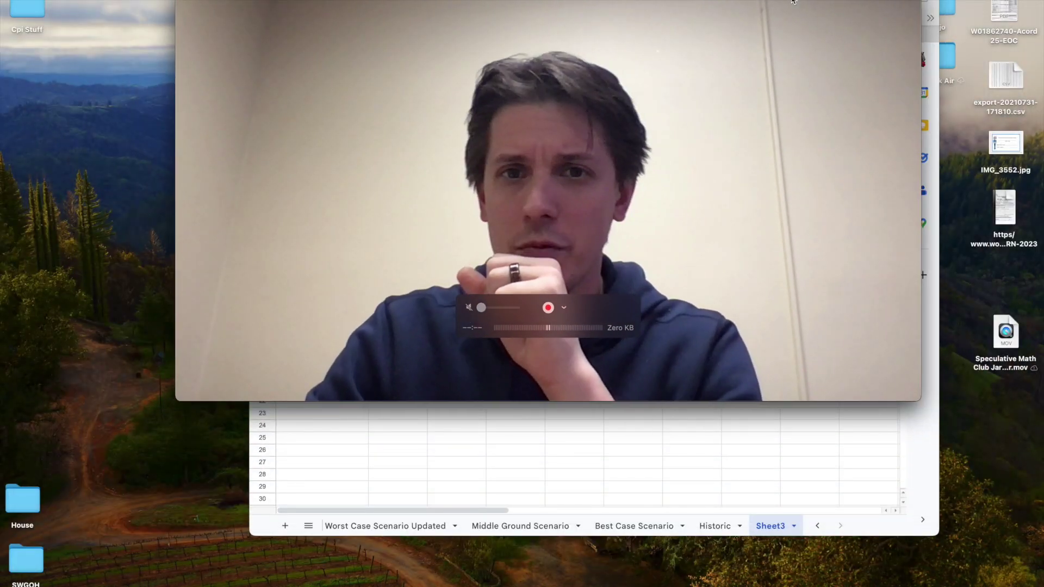
{"action": "left_click_drag", "start_coordinate": [793, 1], "coordinate": [619, 212]}
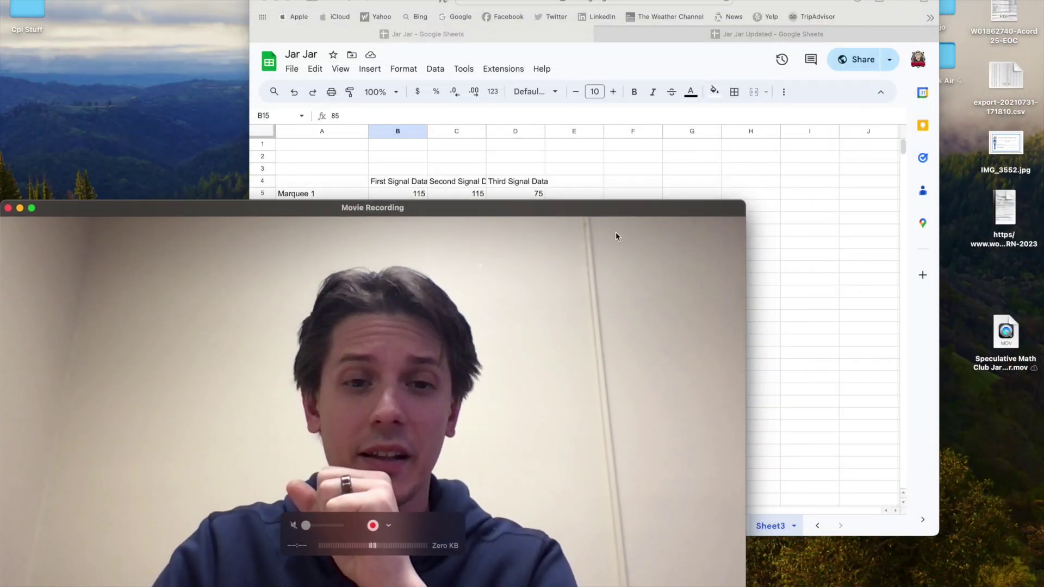
{"action": "left_click", "coordinate": [750, 235]}
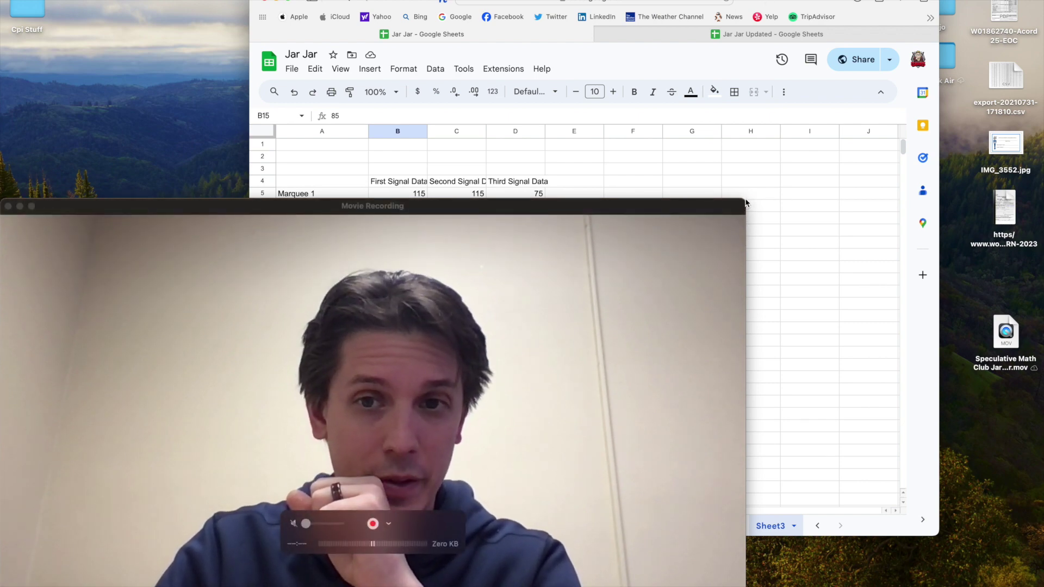
{"action": "left_click_drag", "start_coordinate": [745, 203], "coordinate": [331, 431]}
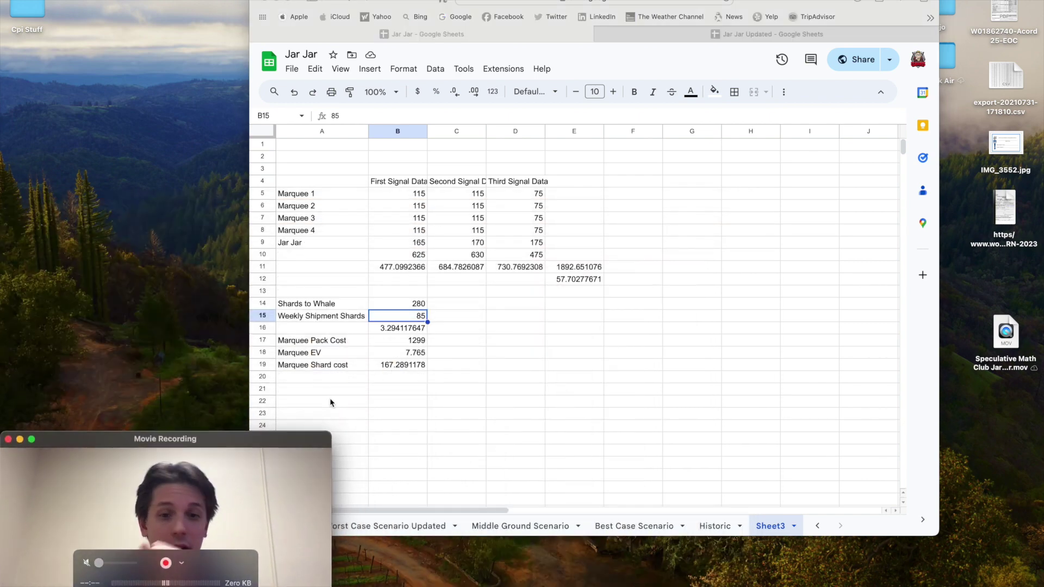
Step: Switch to the browser, open the Worst Case Scenario Updated sheet and move the browser window clear of the recording window
{"action": "left_click", "coordinate": [472, 24]}
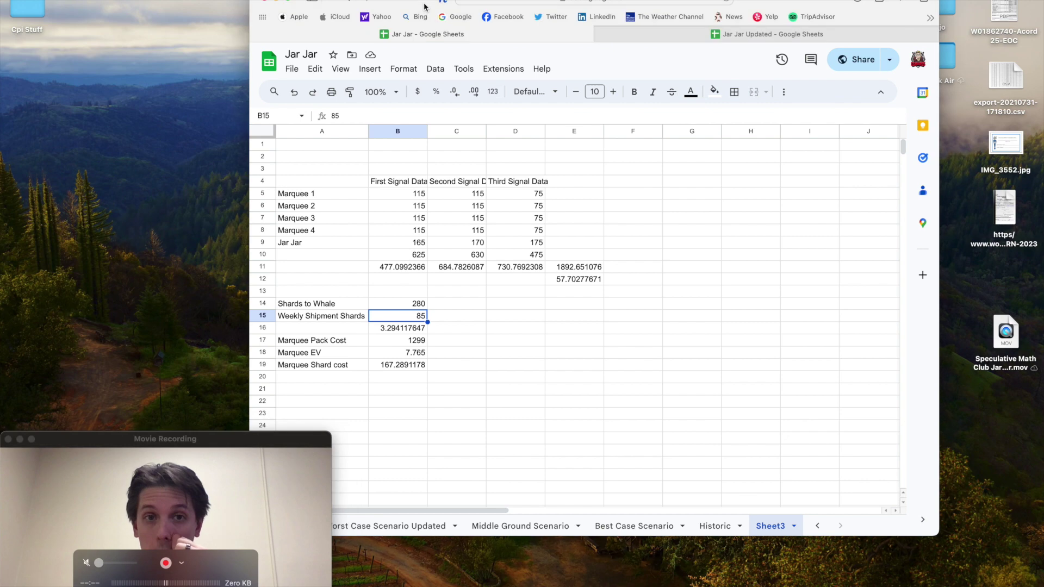
{"action": "left_click", "coordinate": [424, 526]}
{"action": "left_click_drag", "start_coordinate": [481, 8], "coordinate": [555, 8]}
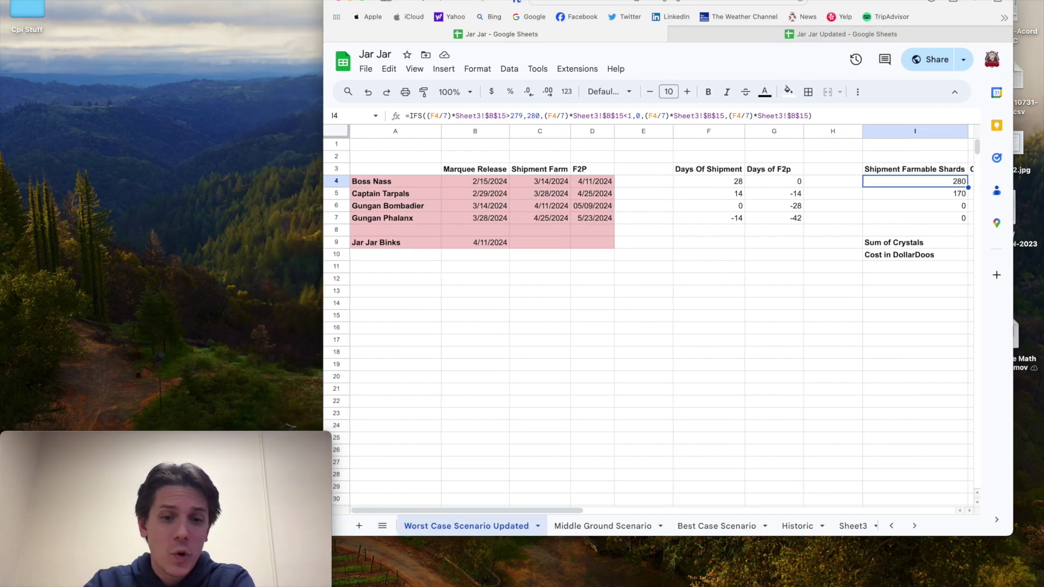
Step: Review the shard costs, crystal sums and dollar costs in the worst, middle ground and best case sheets of Jar Jar
{"action": "scroll", "coordinate": [890, 268], "scroll_direction": "right", "scroll_amount": 3}
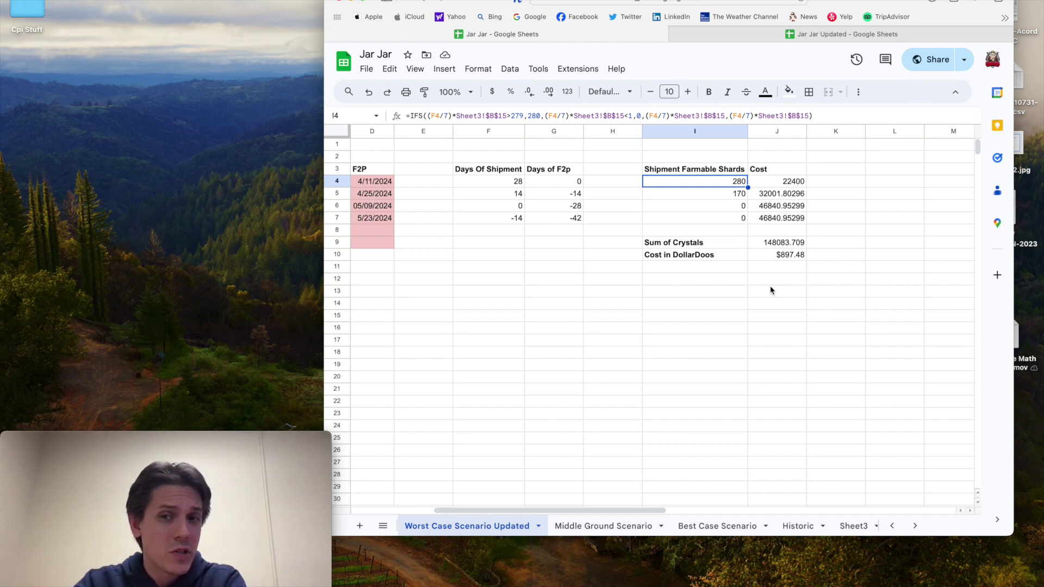
{"action": "left_click", "coordinate": [610, 525]}
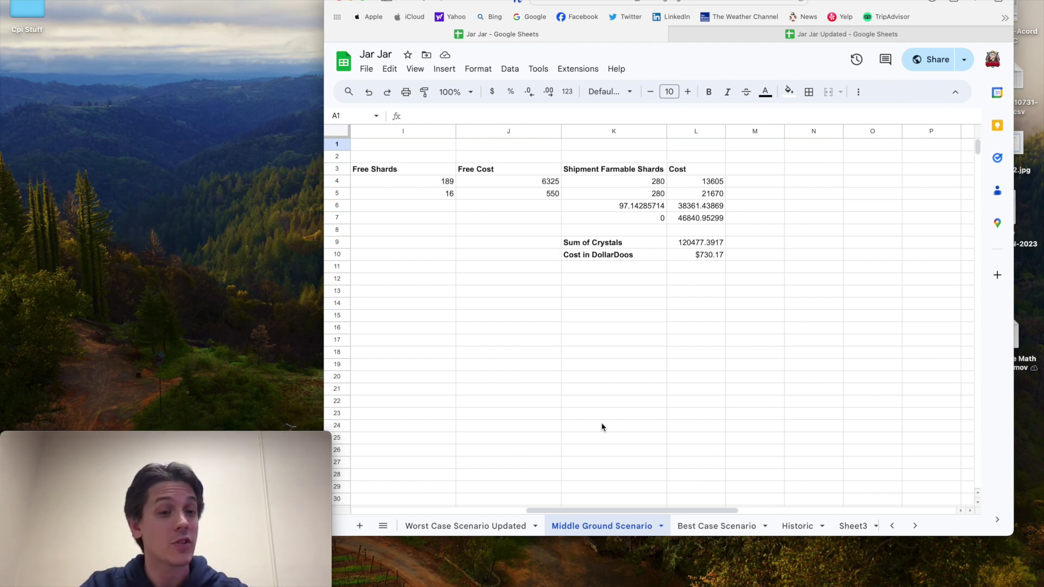
{"action": "left_click", "coordinate": [699, 526]}
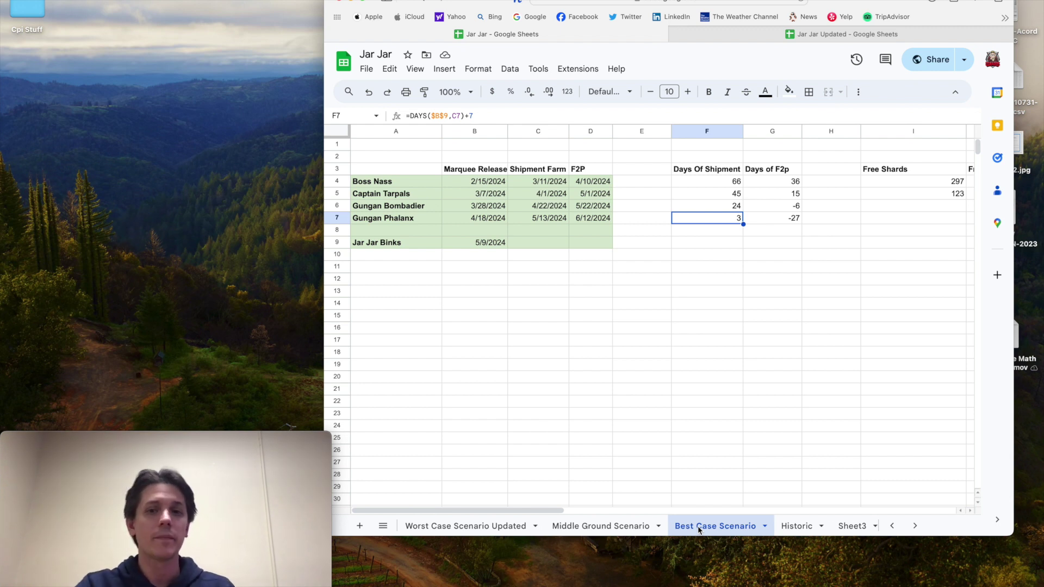
{"action": "scroll", "coordinate": [898, 317], "scroll_direction": "right", "scroll_amount": 10}
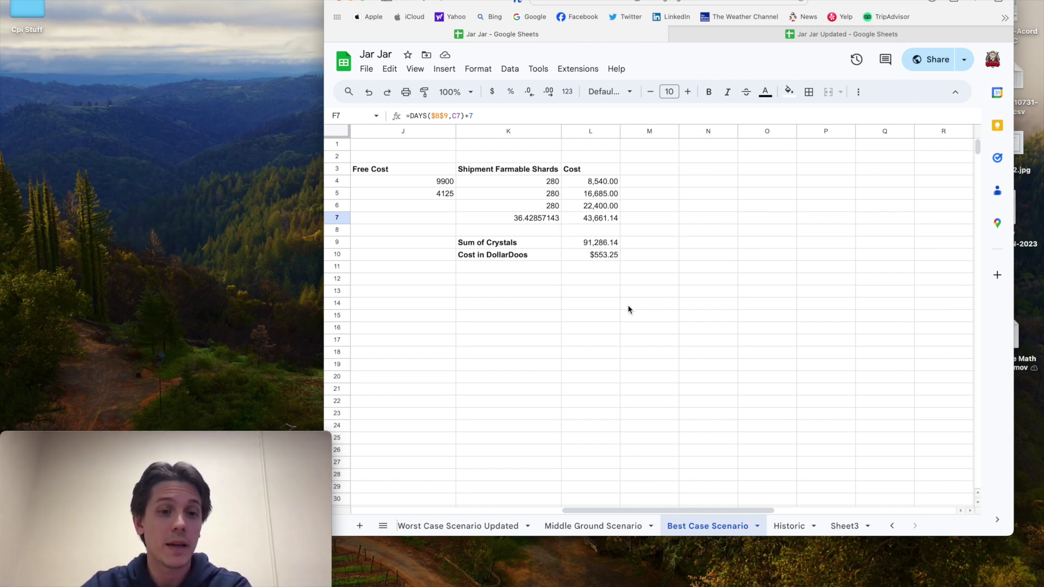
{"action": "scroll", "coordinate": [628, 309], "scroll_direction": "left", "scroll_amount": 10}
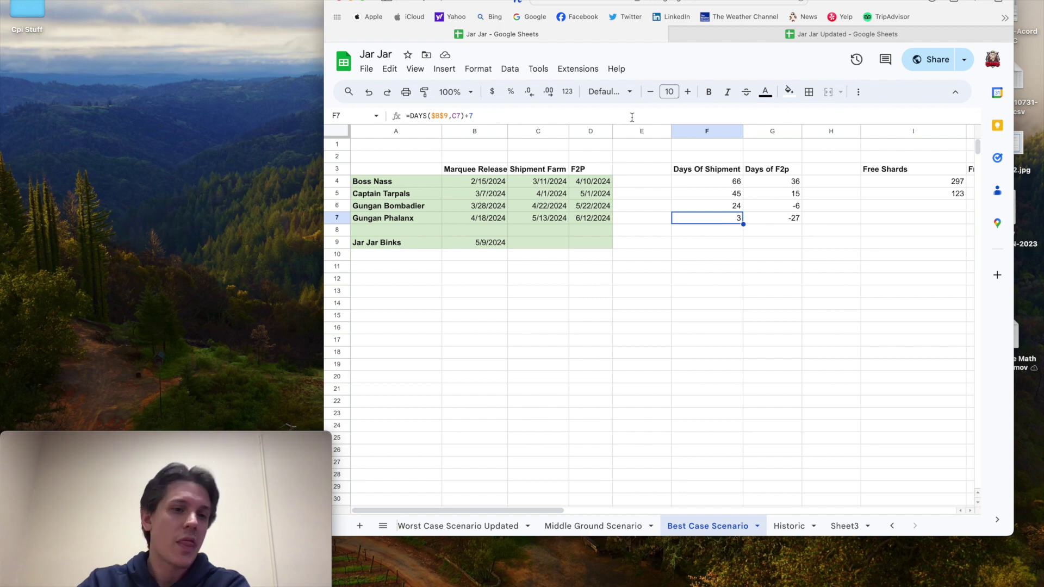
Step: Open the Worst Case Scenario sheet in the Jar Jar Updated spreadsheet and inspect its costs and the formula in K9
{"action": "left_click", "coordinate": [858, 34]}
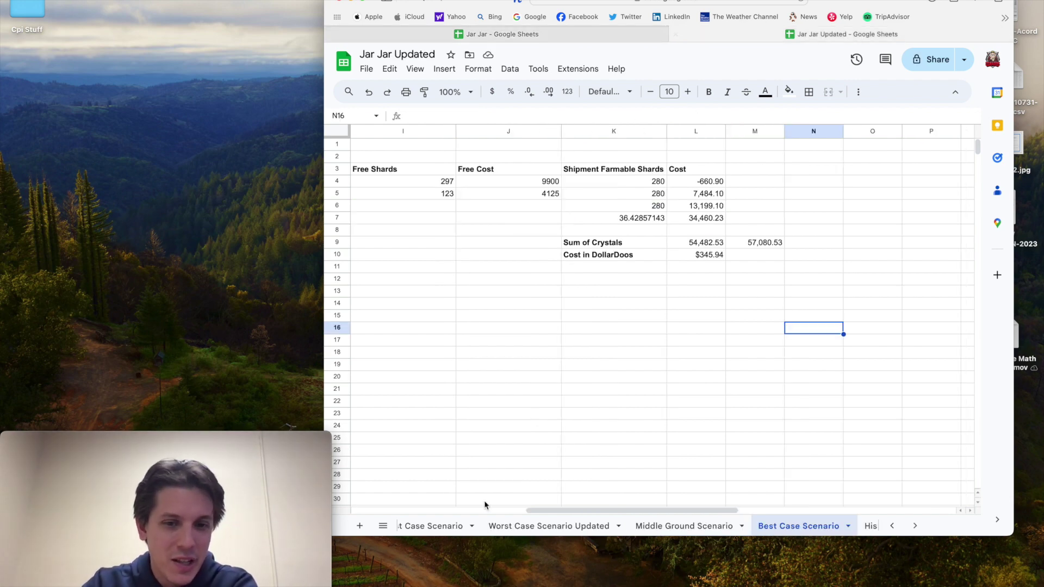
{"action": "left_click", "coordinate": [435, 526]}
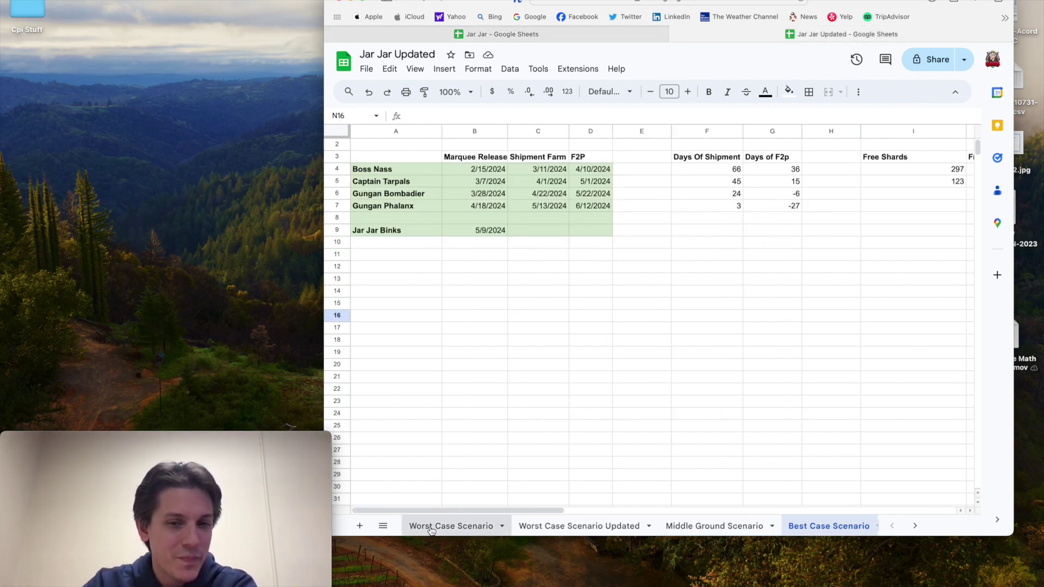
{"action": "scroll", "coordinate": [542, 419], "scroll_direction": "left", "scroll_amount": 5}
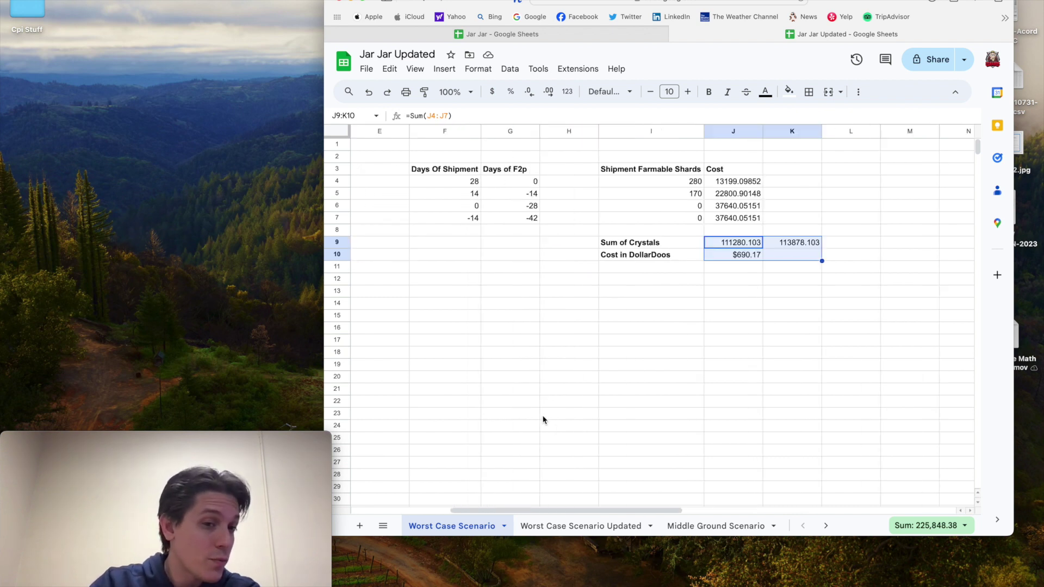
{"action": "scroll", "coordinate": [542, 420], "scroll_direction": "left", "scroll_amount": 2}
{"action": "scroll", "coordinate": [542, 420], "scroll_direction": "right", "scroll_amount": 2}
{"action": "left_click", "coordinate": [542, 416]}
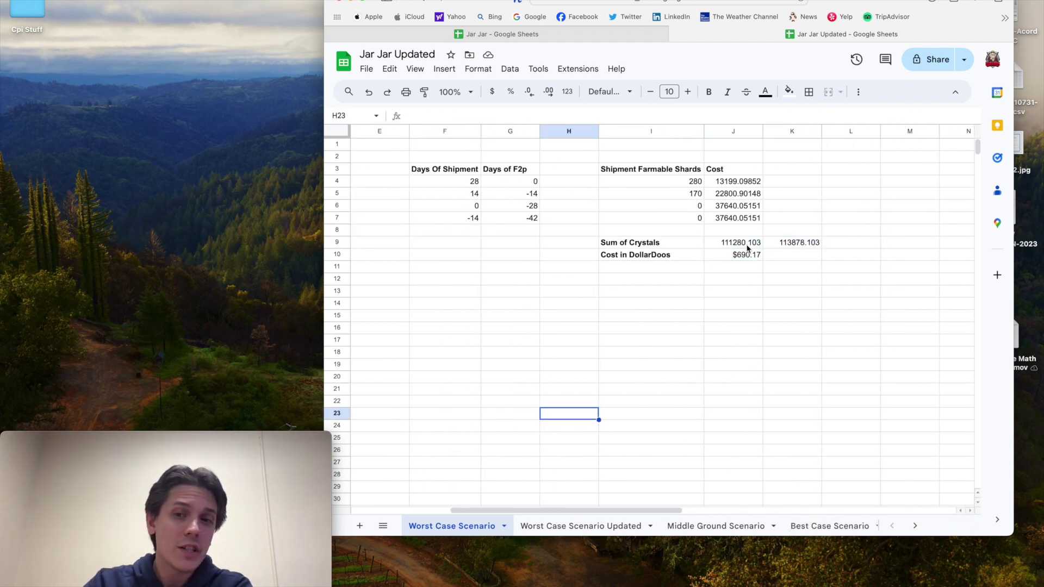
{"action": "left_click", "coordinate": [794, 246]}
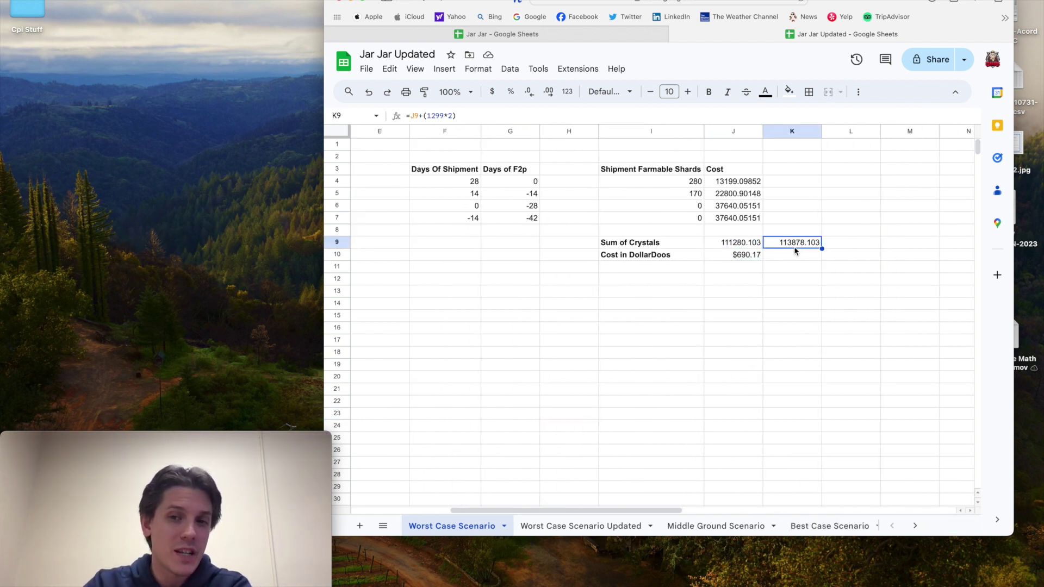
Step: Compare the Middle Ground Scenario costs between the Jar Jar Updated and Jar Jar spreadsheets
{"action": "left_click", "coordinate": [684, 526]}
{"action": "left_click", "coordinate": [670, 394]}
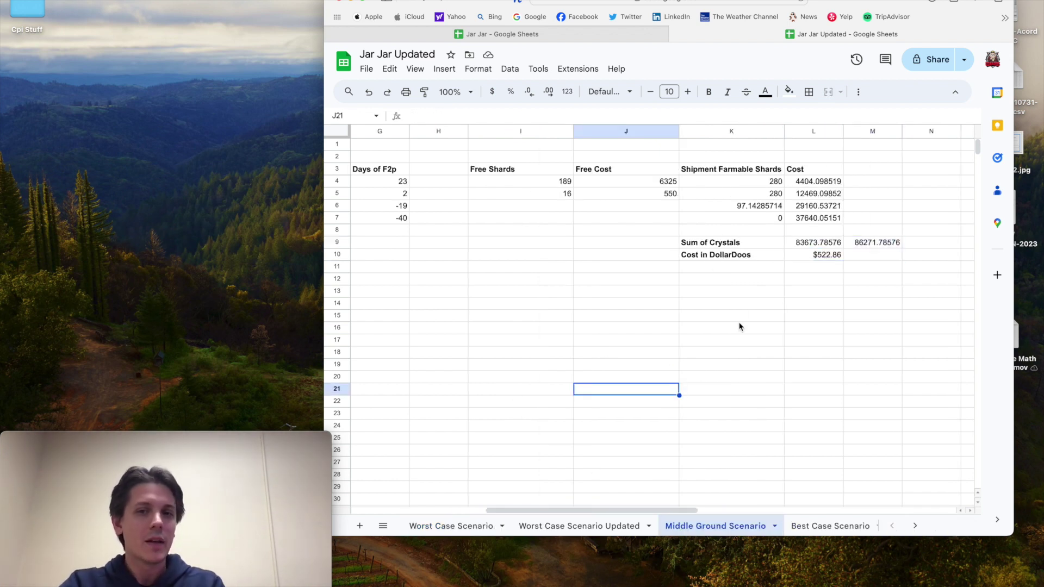
{"action": "left_click", "coordinate": [502, 33]}
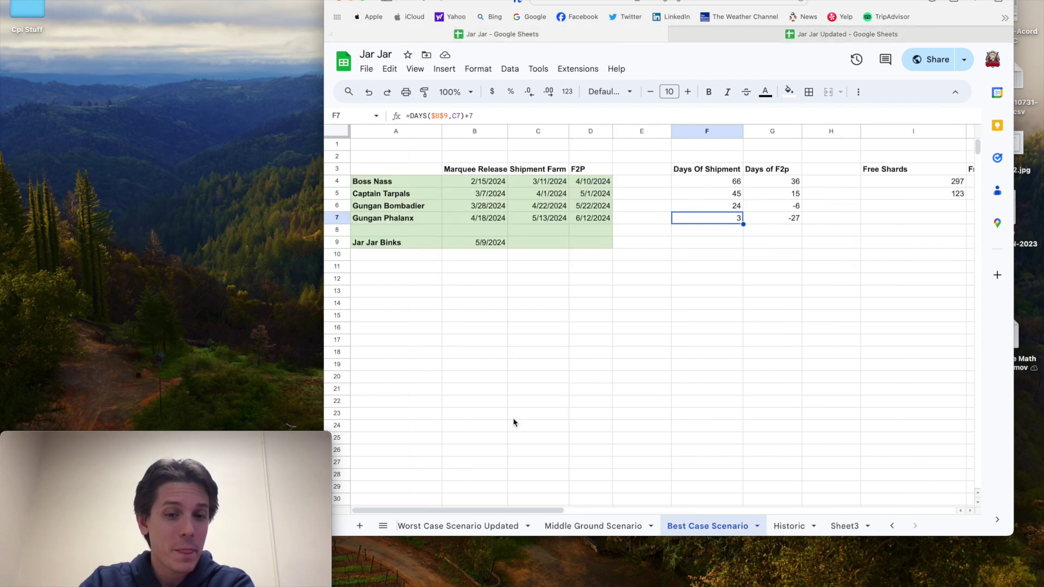
{"action": "scroll", "coordinate": [456, 532], "scroll_direction": "left", "scroll_amount": 2}
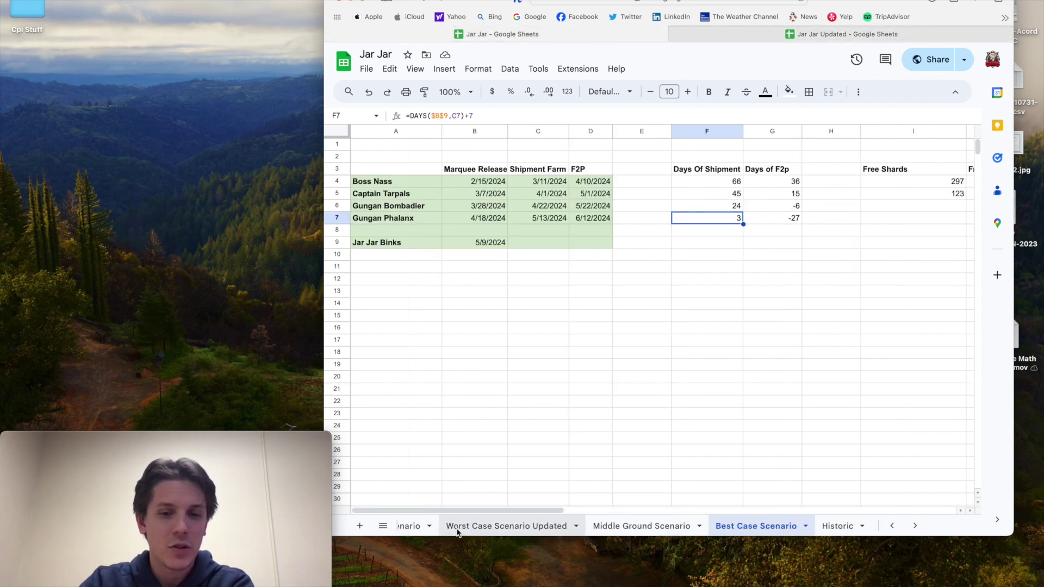
{"action": "left_click", "coordinate": [674, 523]}
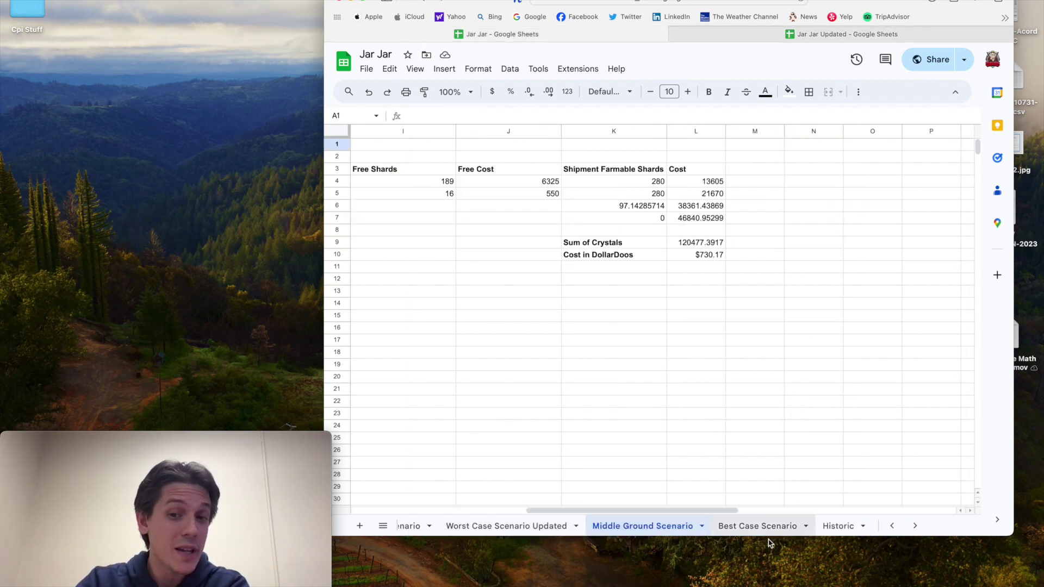
{"action": "left_click", "coordinate": [745, 34]}
{"action": "scroll", "coordinate": [711, 302], "scroll_direction": "right", "scroll_amount": 3}
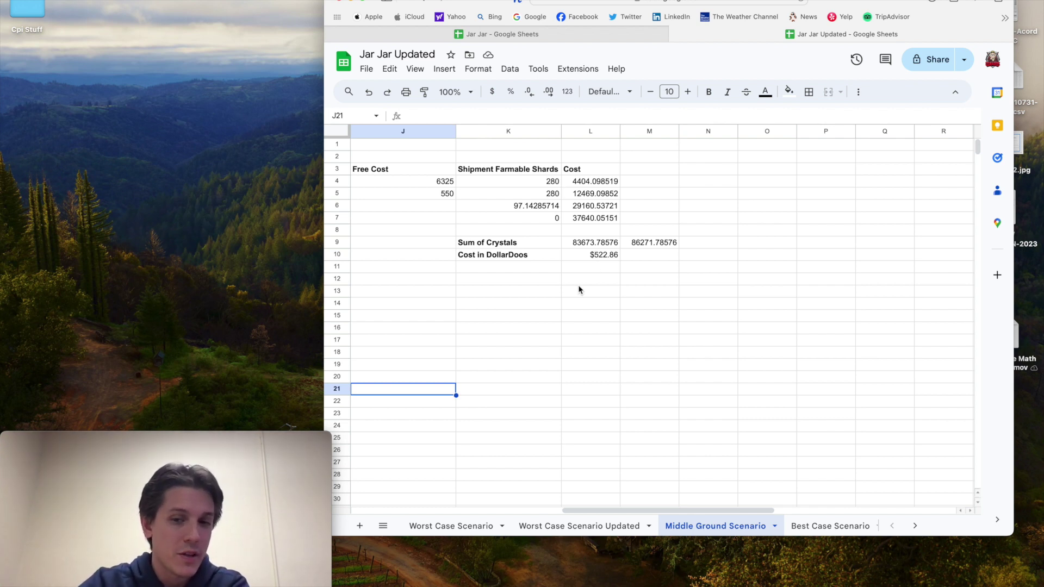
Step: Examine the Best Case Scenario costs in Jar Jar Updated and inspect the formula in M9
{"action": "left_click", "coordinate": [809, 525]}
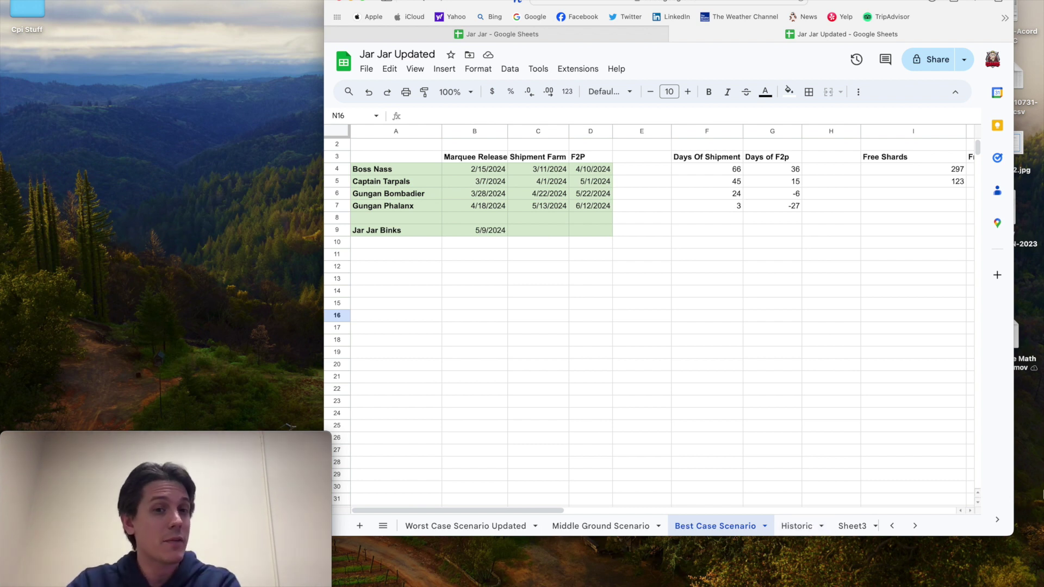
{"action": "scroll", "coordinate": [751, 440], "scroll_direction": "right", "scroll_amount": 6}
{"action": "scroll", "coordinate": [750, 440], "scroll_direction": "right", "scroll_amount": 3}
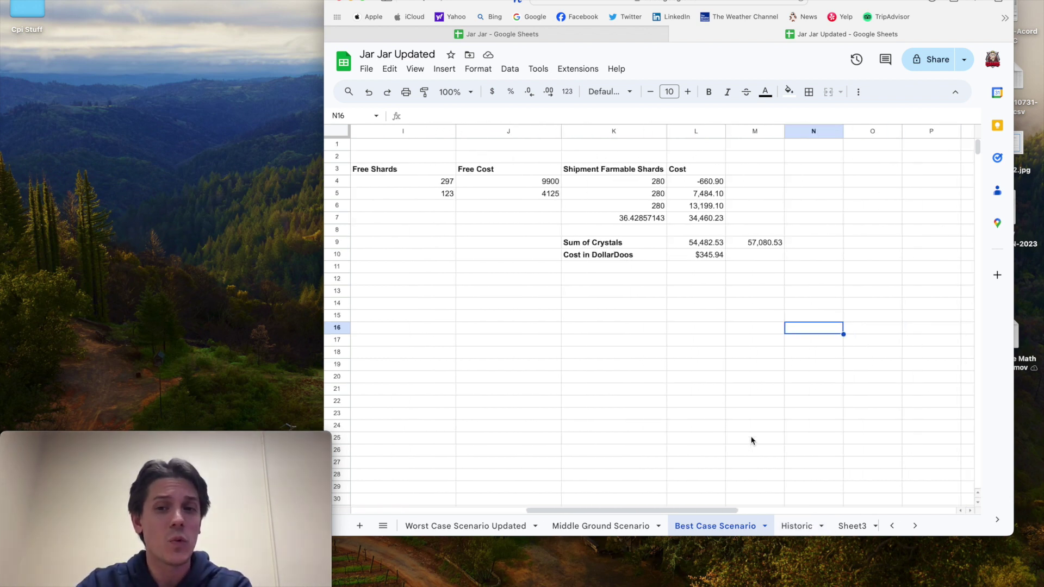
{"action": "scroll", "coordinate": [750, 441], "scroll_direction": "down", "scroll_amount": 1}
{"action": "left_click", "coordinate": [655, 212]}
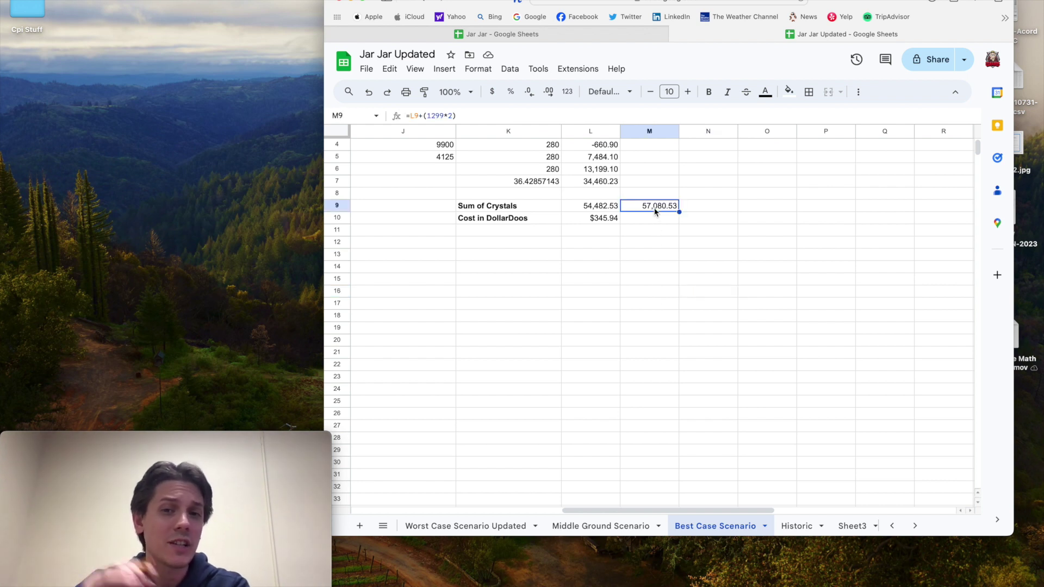